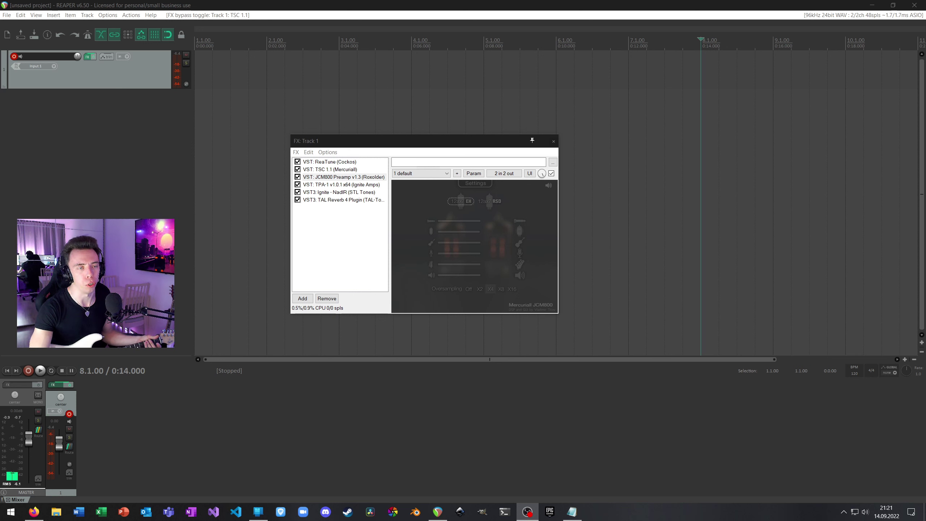
Step: Review the TPA-1 power amp, NadIR cabinet, TSC overdrive and TAL Reverb 4 plugins in the track's effects chain
left_click(342, 184)
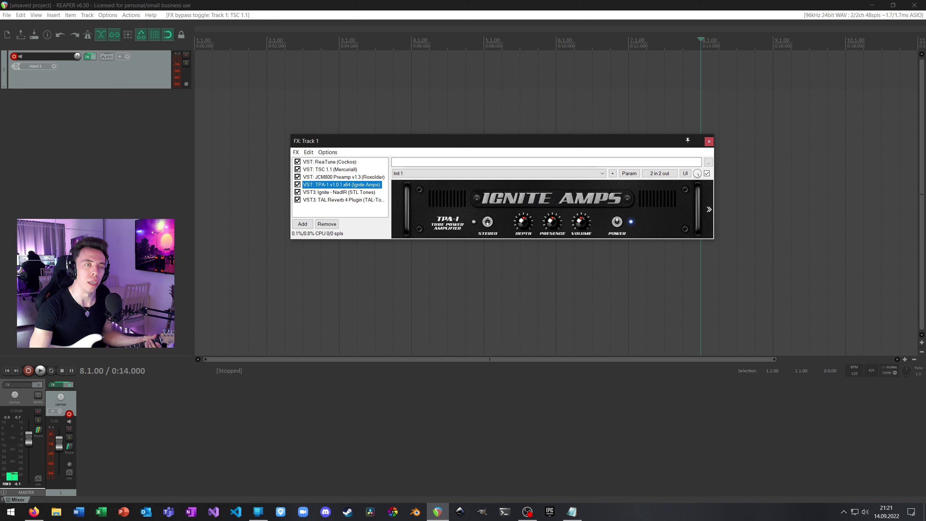
left_click(339, 192)
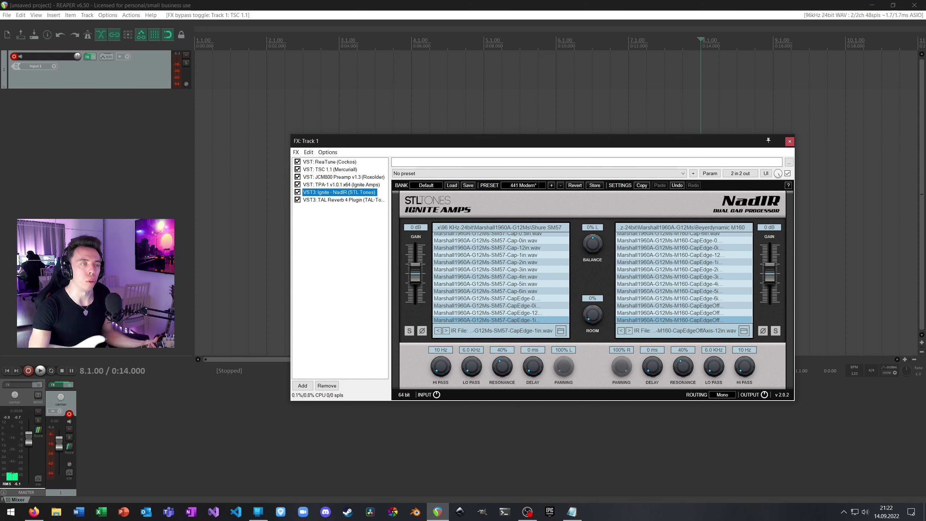
left_click(330, 169)
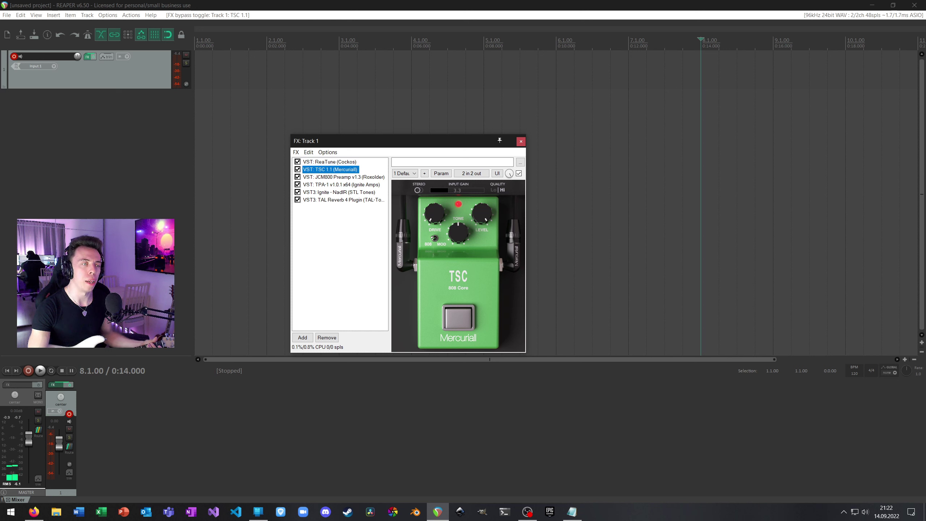
left_click(344, 199)
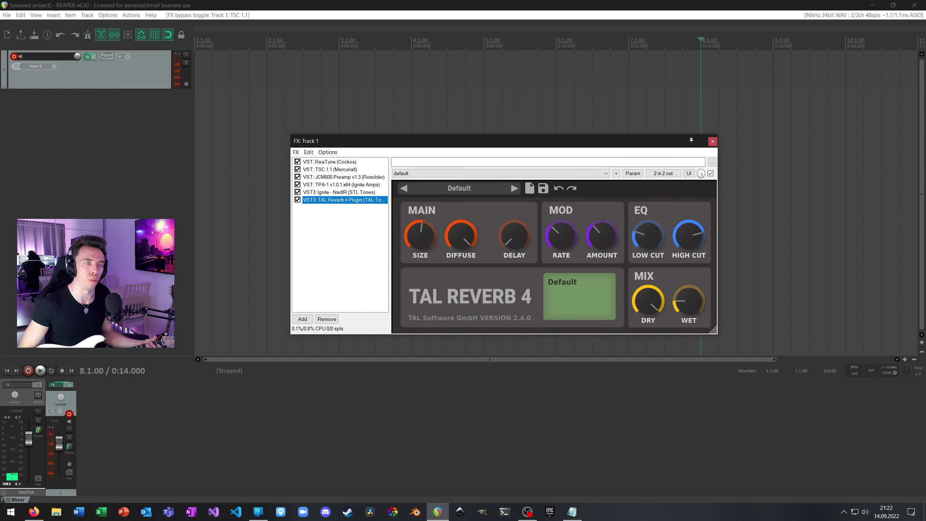
Step: Bypass the TSC overdrive and adjust the second switch and second slider of the JCM800 Preamp
left_click(344, 177)
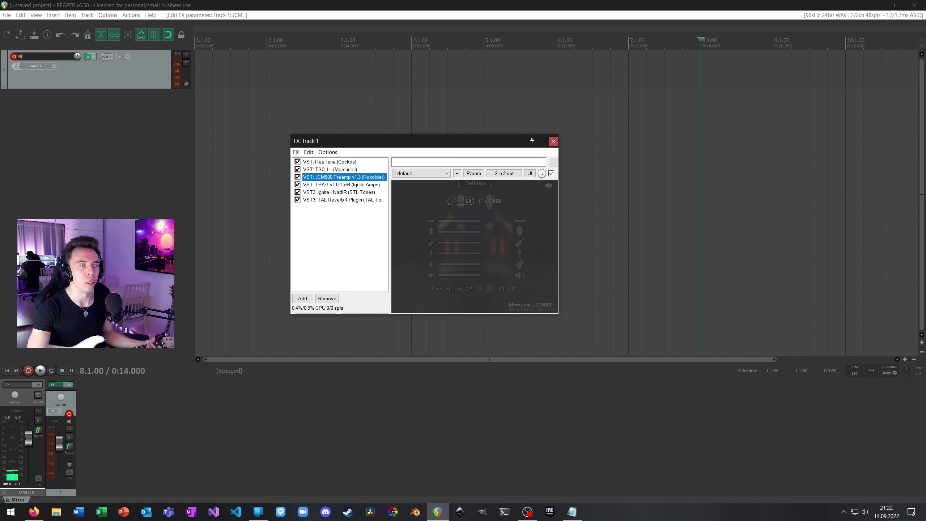
left_click(298, 169)
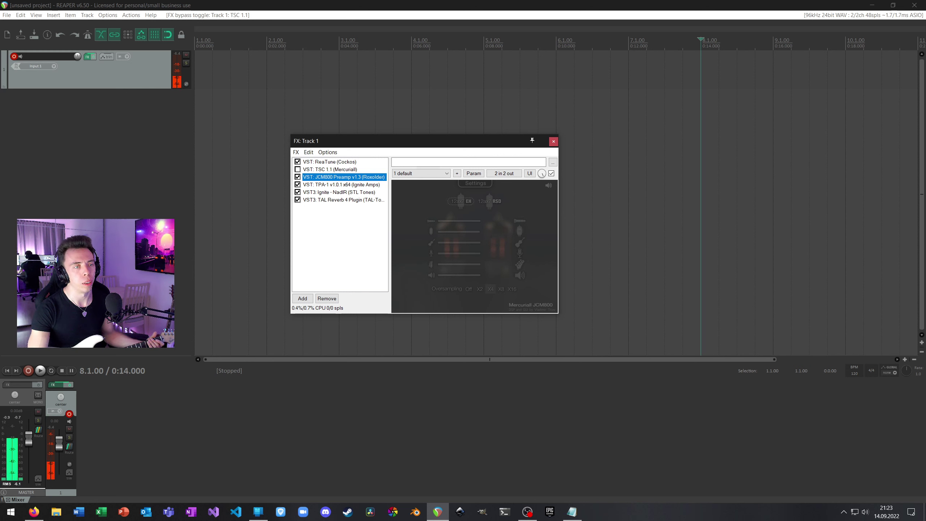
left_click(490, 202)
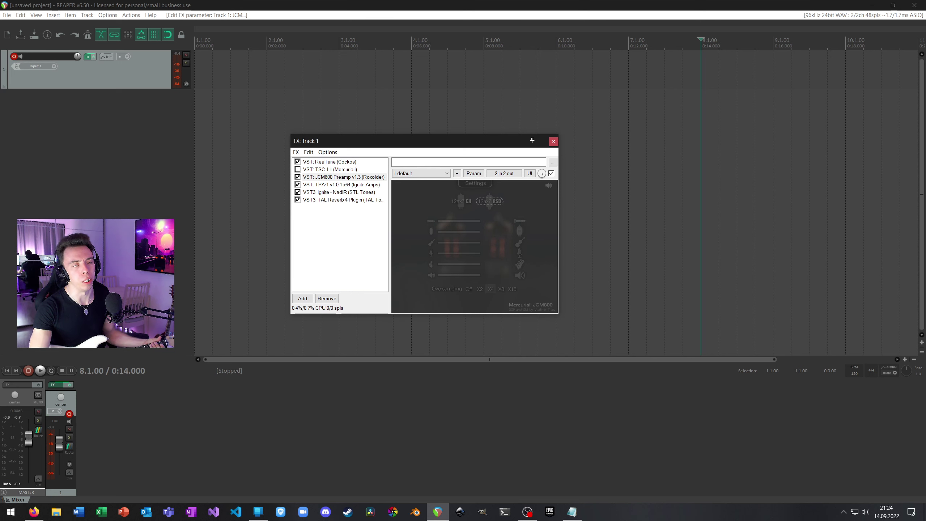
left_click(453, 232)
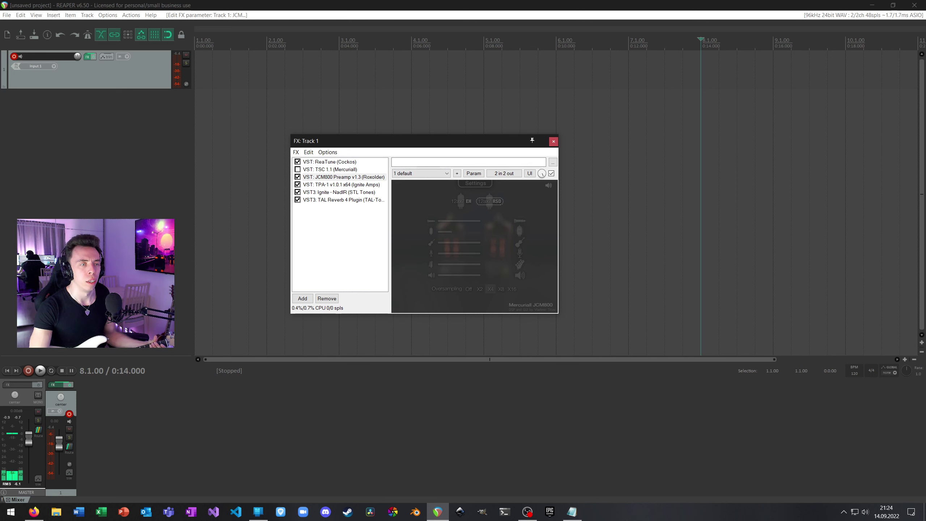
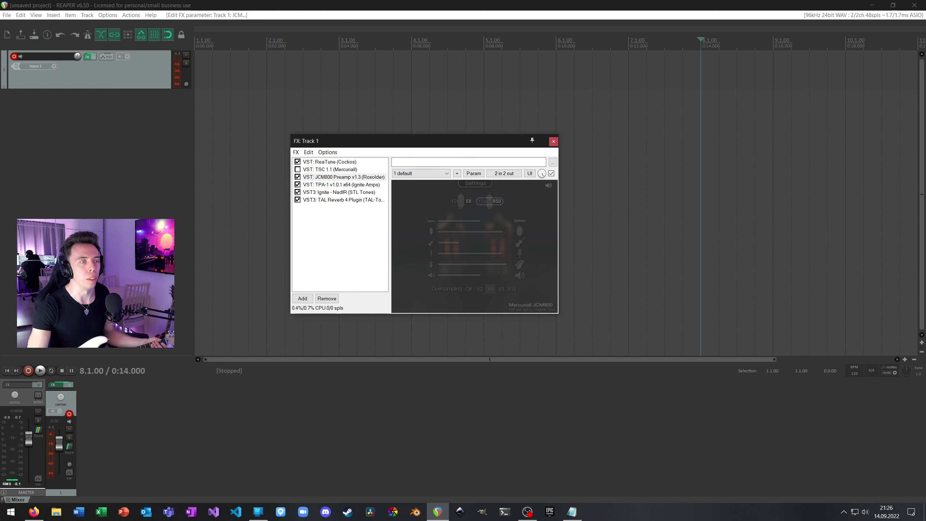
Step: Select EL34 tubes on the rear panel of the TPA-1 power amp and return to its front controls
left_click(341, 185)
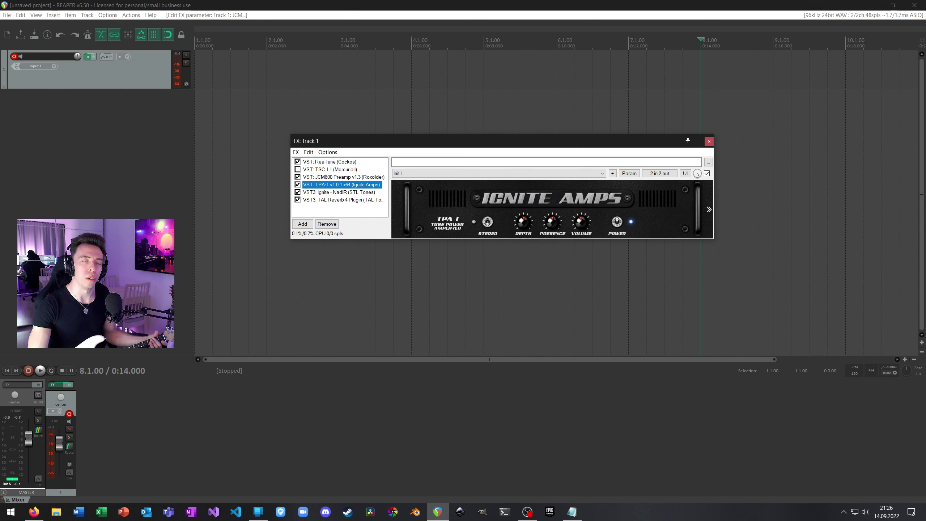
left_click(709, 209)
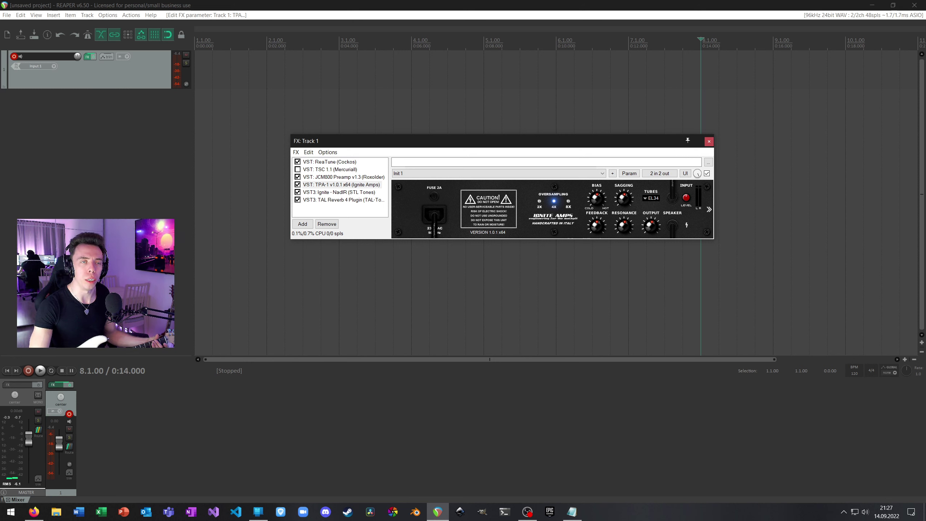
left_click(651, 199)
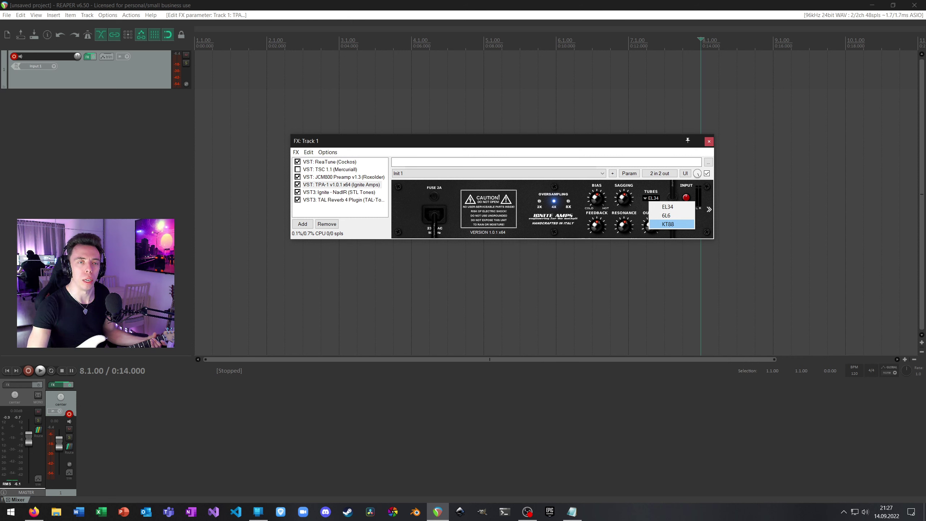
left_click(667, 207)
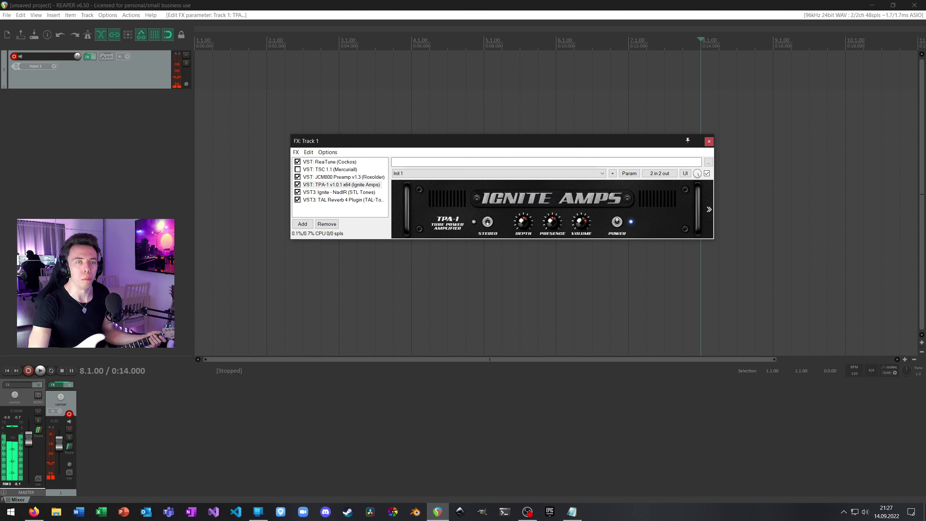
left_click(709, 209)
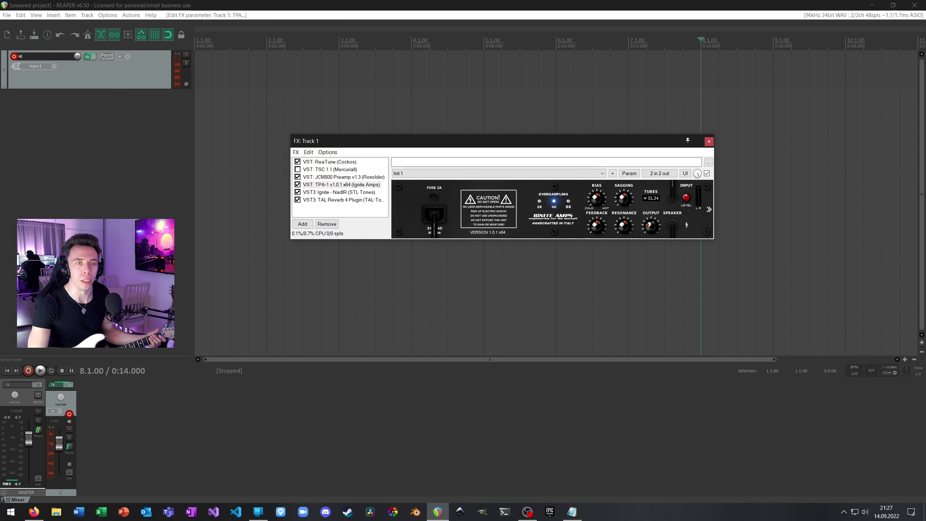
left_click(708, 210)
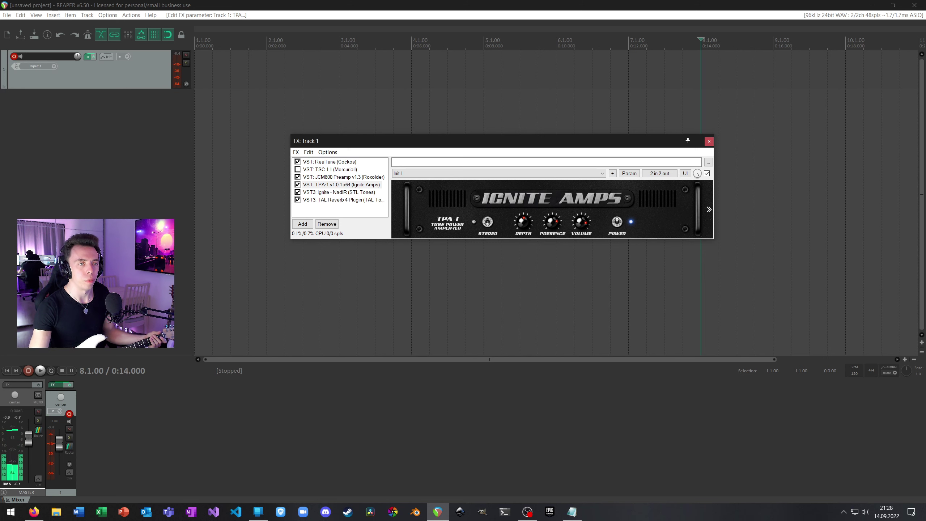
left_click(709, 210)
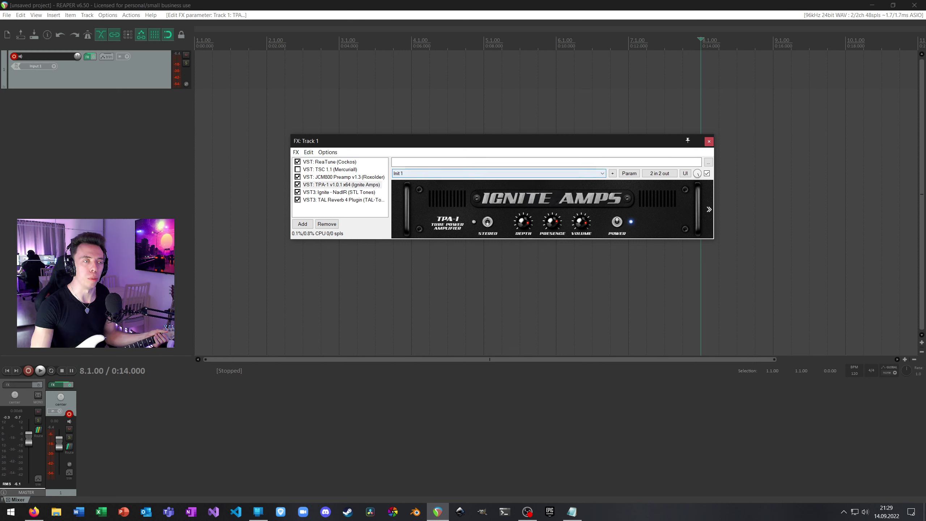
Step: Audition the Shure SM57 impulse responses Cap-0.5in, CapOffAxis-3in, Cone-0in and Cone-2in in NadIR's first cabinet slot
left_click(339, 192)
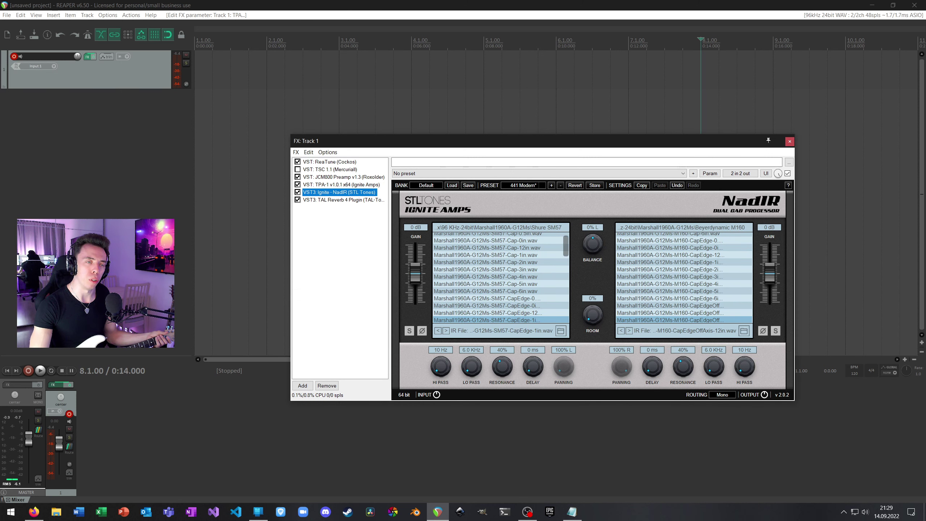
scroll(499, 256, "up", 2)
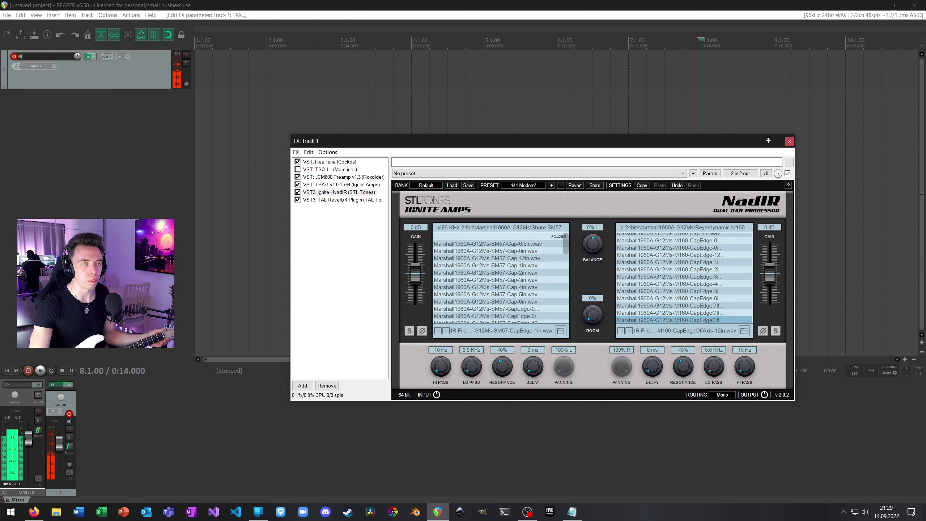
left_click(488, 244)
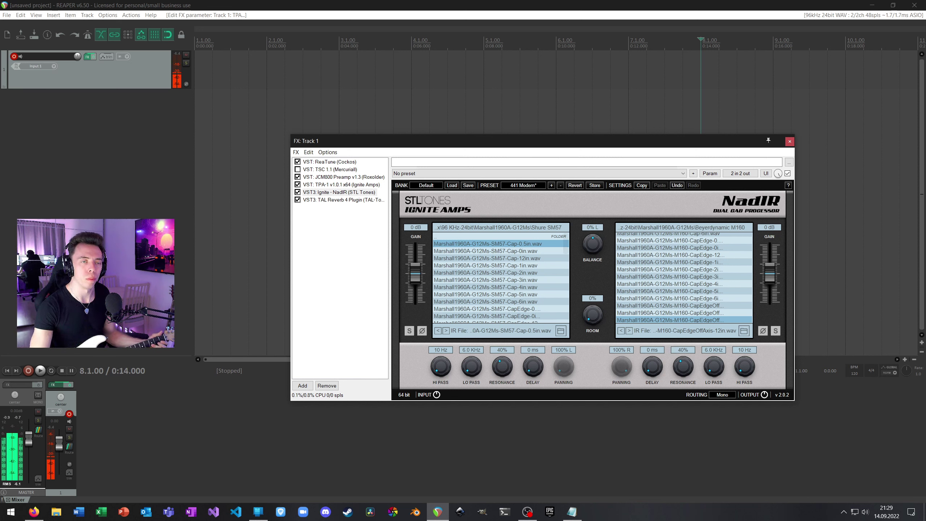
scroll(500, 277, "down", 10)
left_click(488, 277)
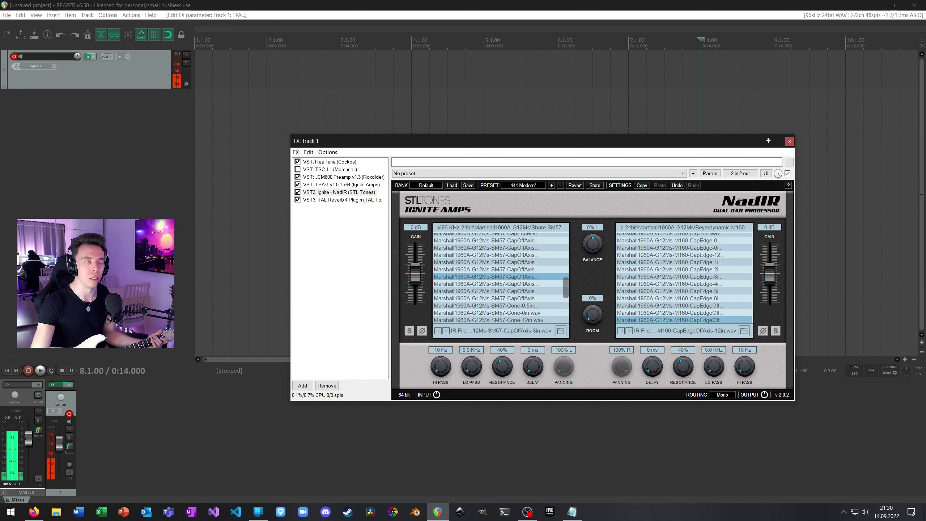
left_click(501, 313)
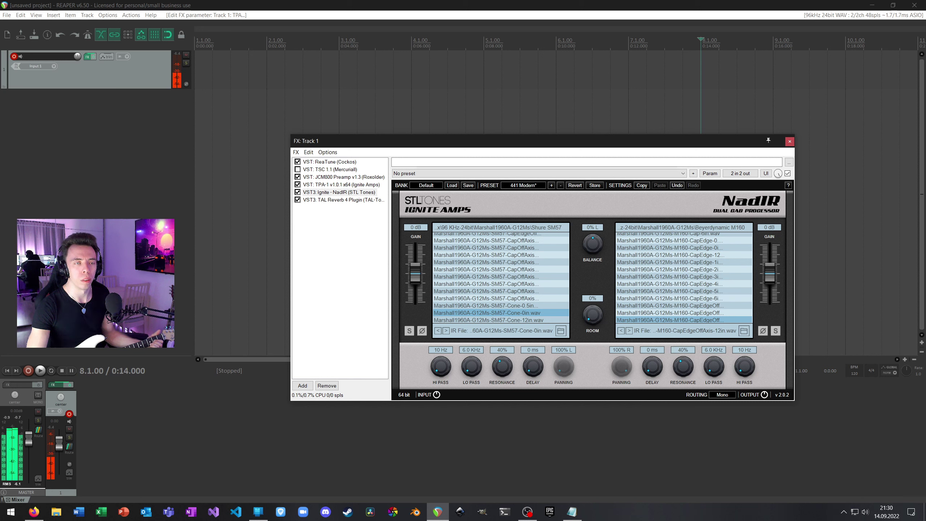
scroll(501, 307, "down", 1)
left_click(501, 306)
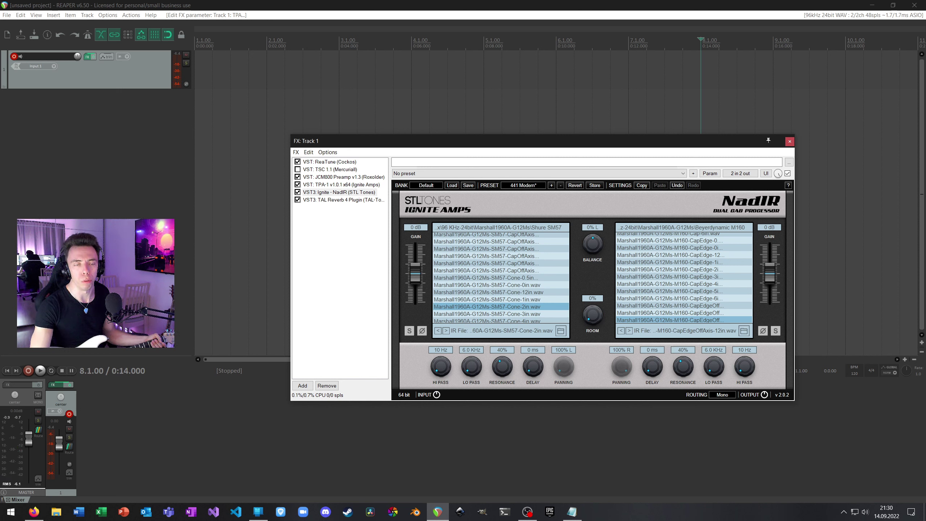
Step: Load the M160 ConeEdge-0.5in impulse response in NadIR's second cabinet slot and SM57 CapOffAxis-4in in the first
scroll(684, 277, "up", 5)
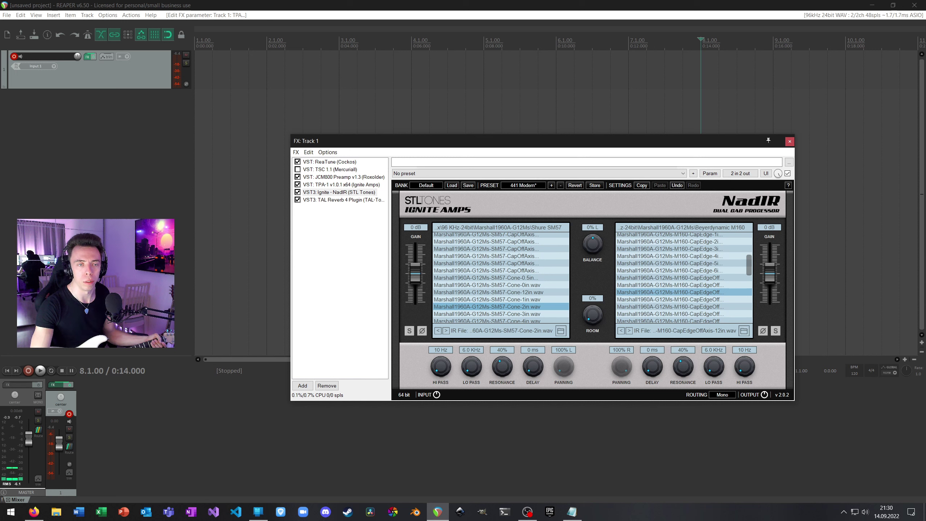
left_click(671, 294)
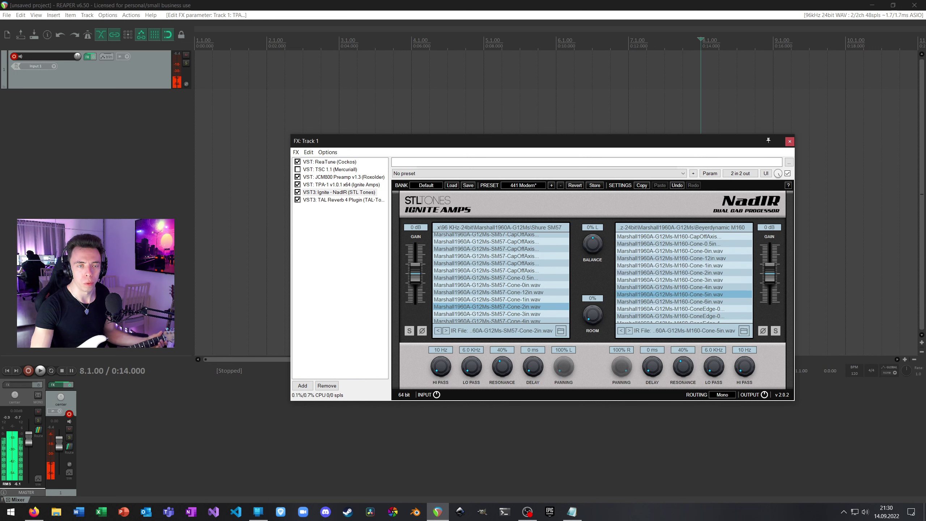
left_click(671, 302)
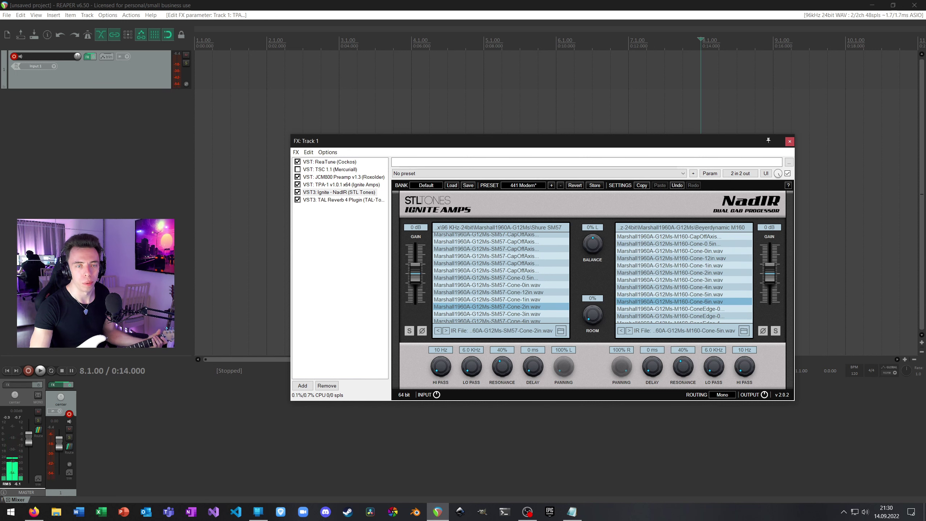
left_click(670, 309)
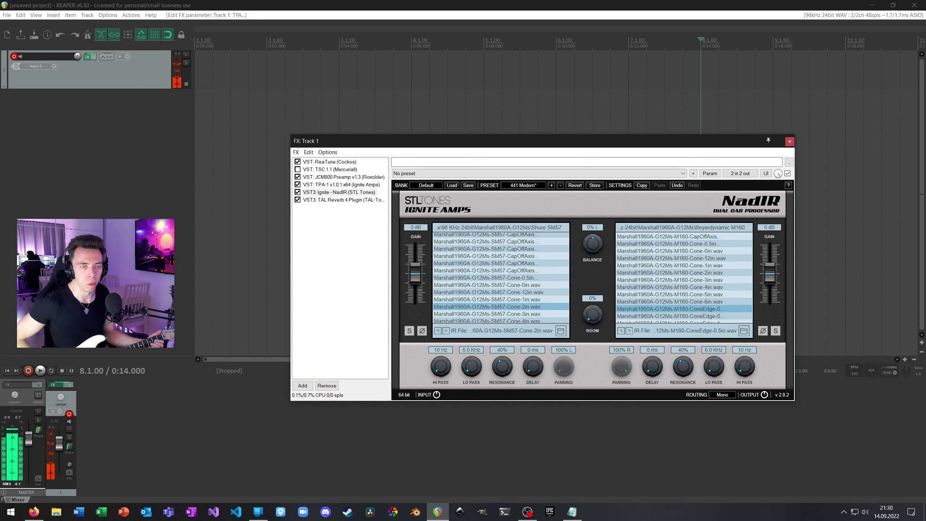
left_click(487, 248)
left_click(487, 256)
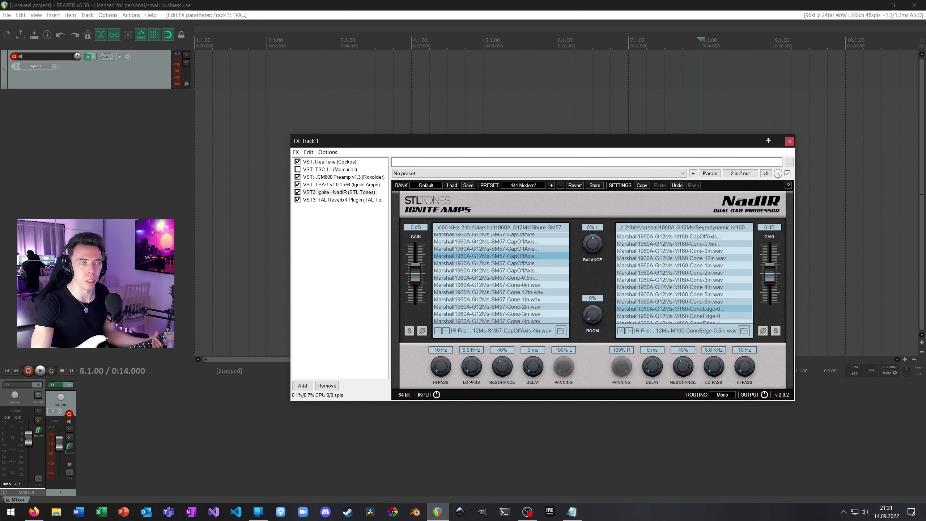
Step: Enable the TSC overdrive in front of the JCM800 Preamp and adjust its Level knob
left_click(330, 170)
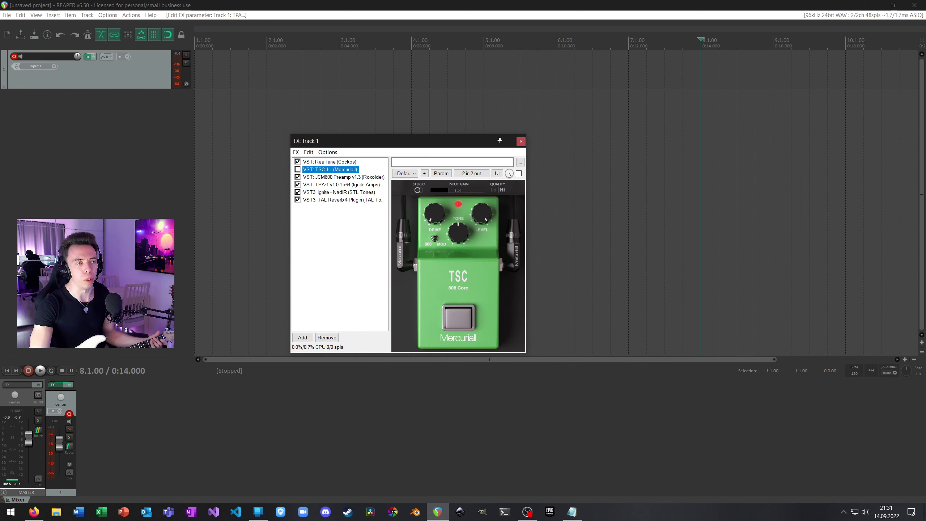
left_click(297, 169)
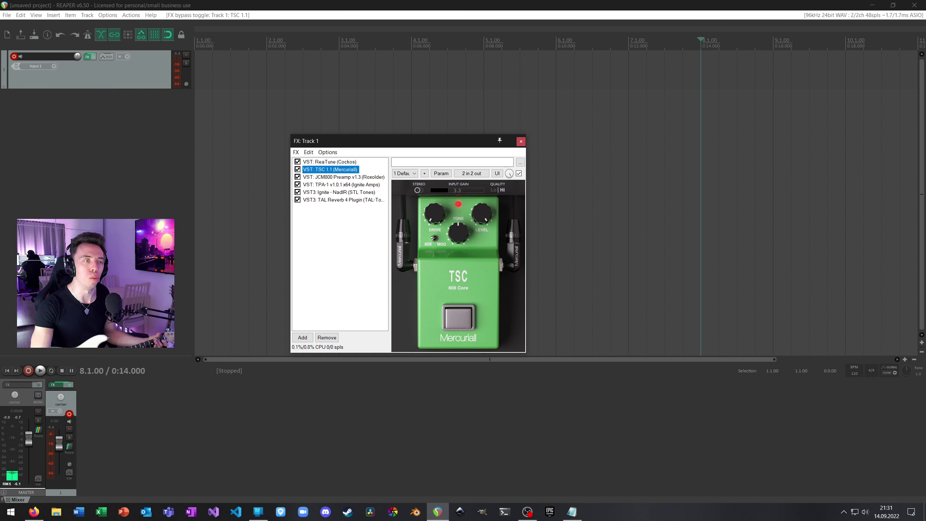
left_click(343, 177)
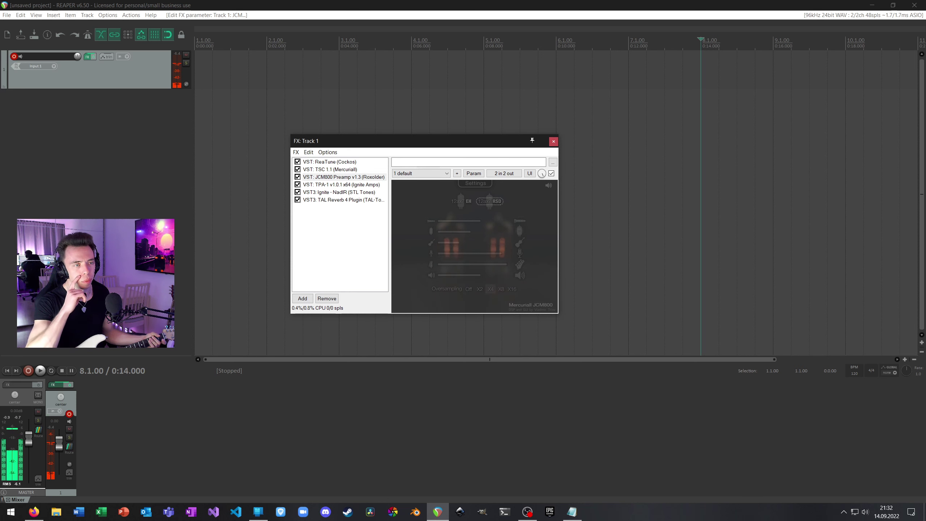
left_click(330, 170)
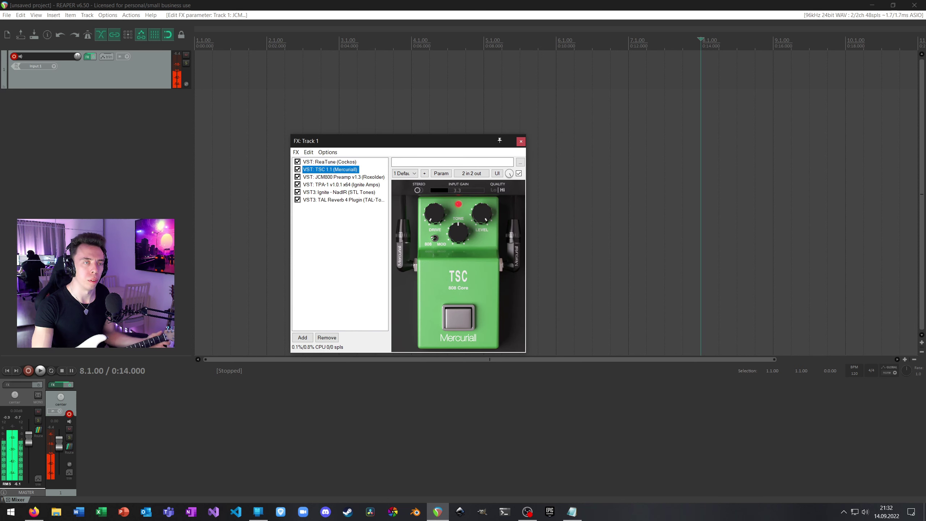
left_click(482, 216)
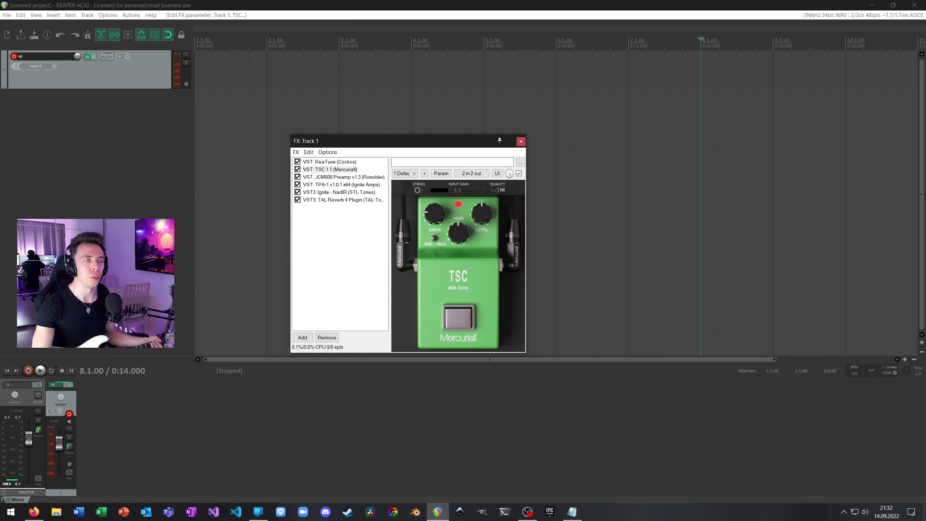
Step: Compare the JCM800 Preamp sound with the TSC overdrive bypassed and raise the pedal's Level knob
left_click(343, 177)
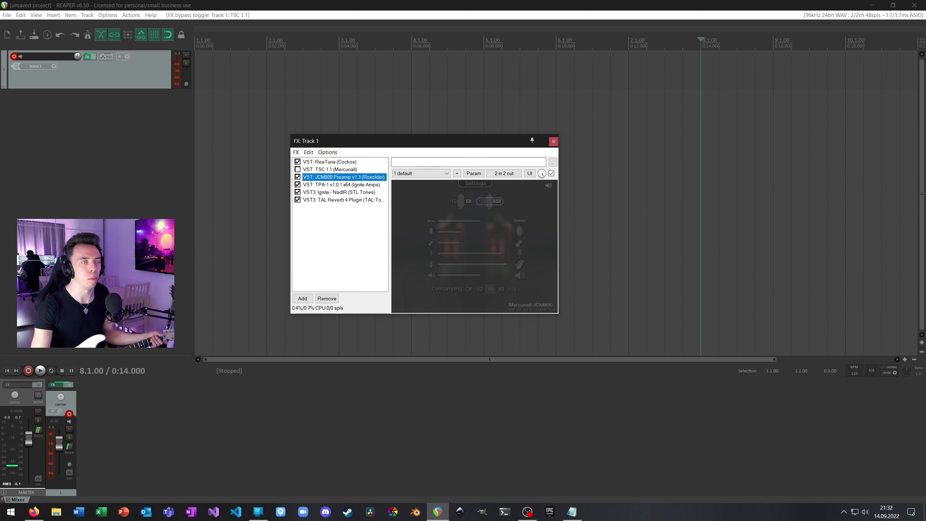
left_click(330, 169)
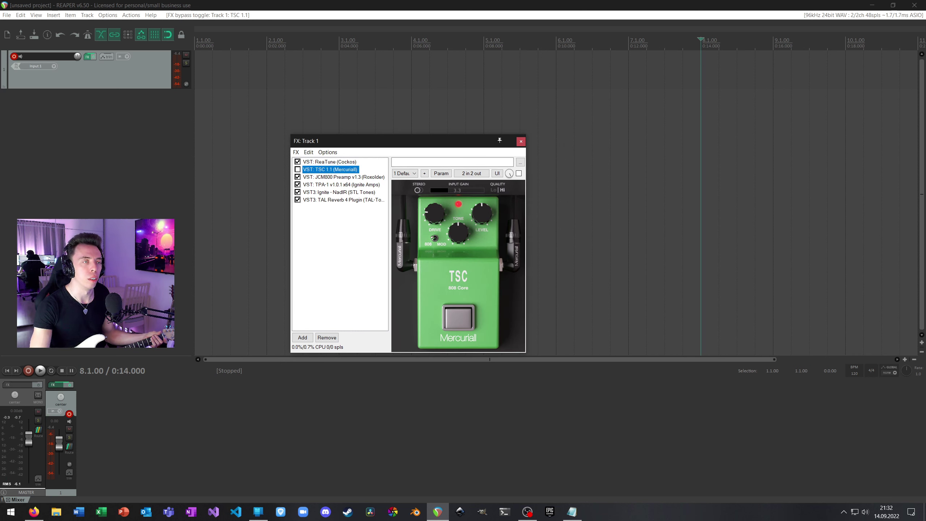
left_click_drag(481, 213, 482, 196)
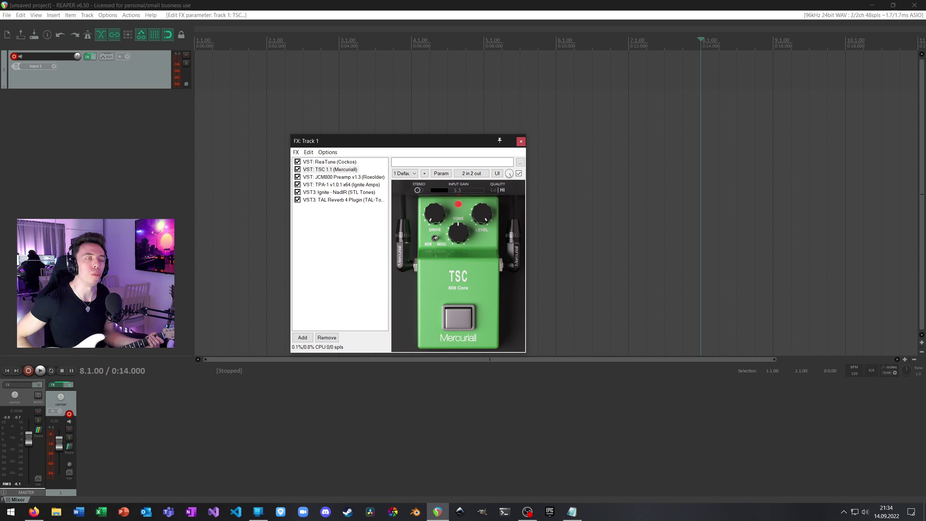
Step: Revisit the JCM800 Preamp and the TSC overdrive pedal to check the driven tone
left_click(344, 177)
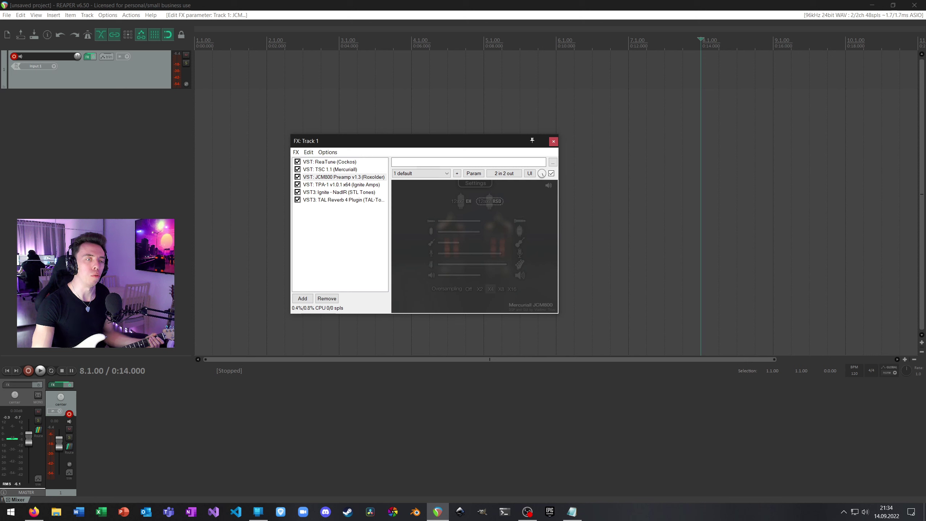
left_click(330, 169)
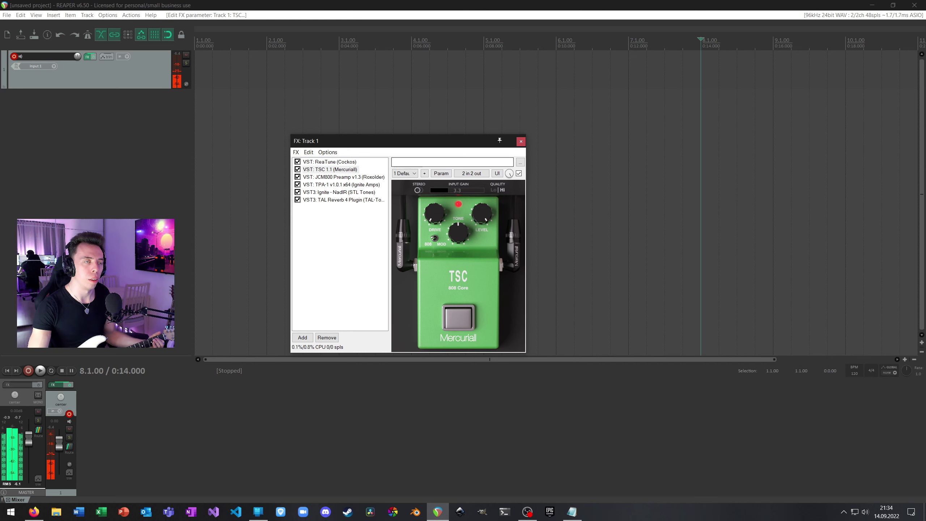
Step: Enable the TAL Reverb 4 plugin and set its Wet mix to about 32%
left_click(344, 200)
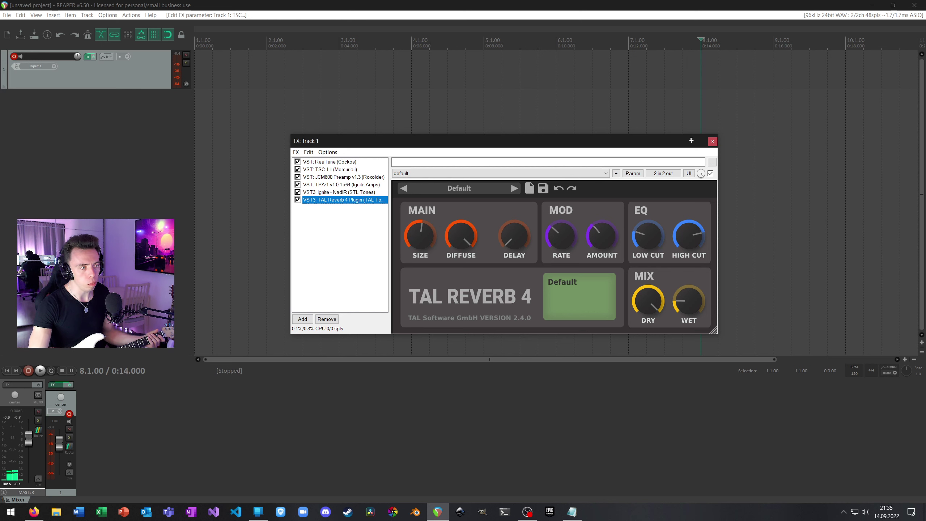
key("ctrl+b")
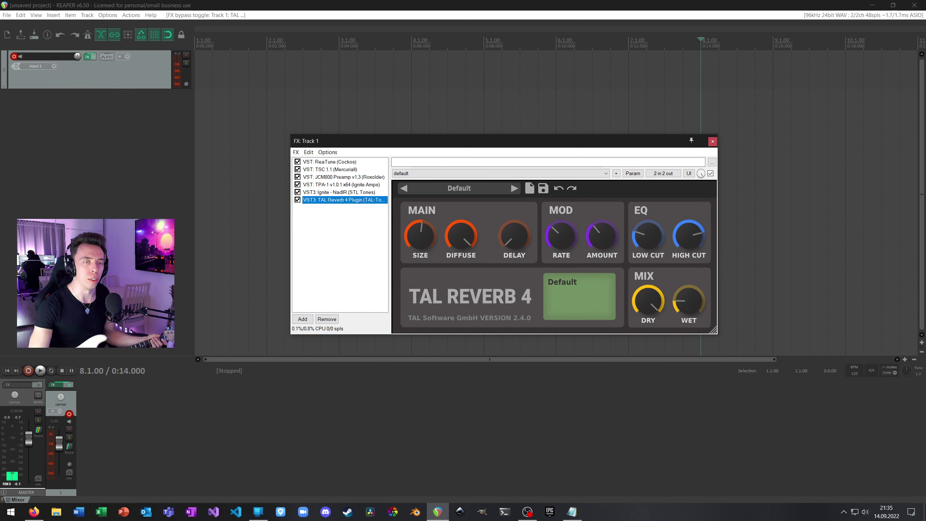
mouse_move(420, 236)
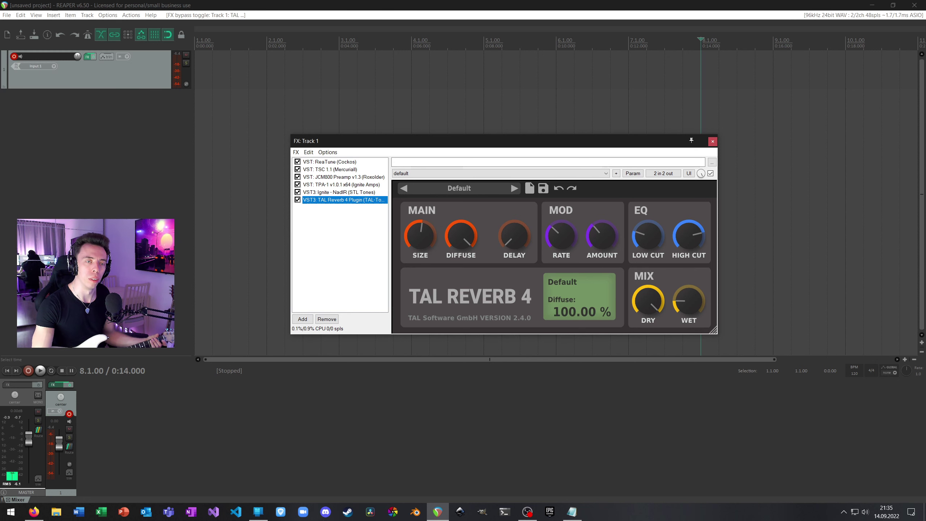
left_click_drag(689, 303, 689, 294)
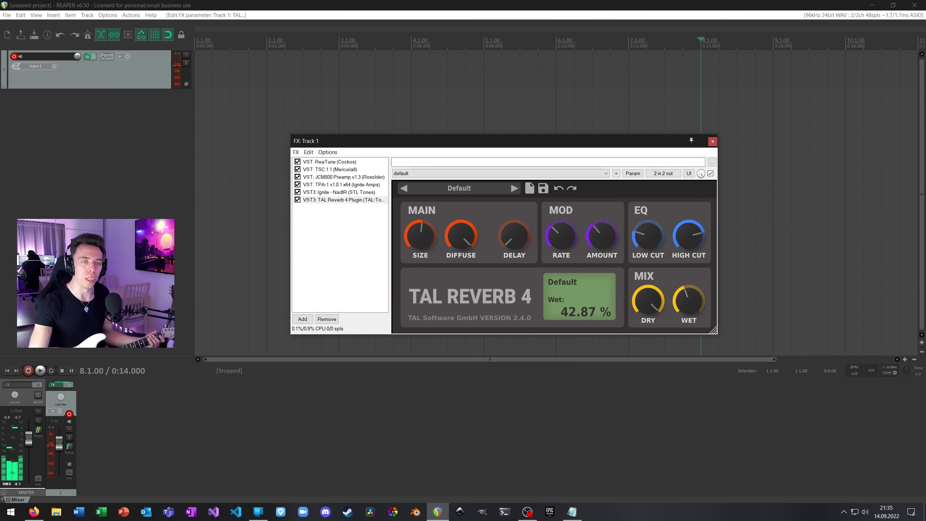
left_click_drag(689, 294, 689, 302)
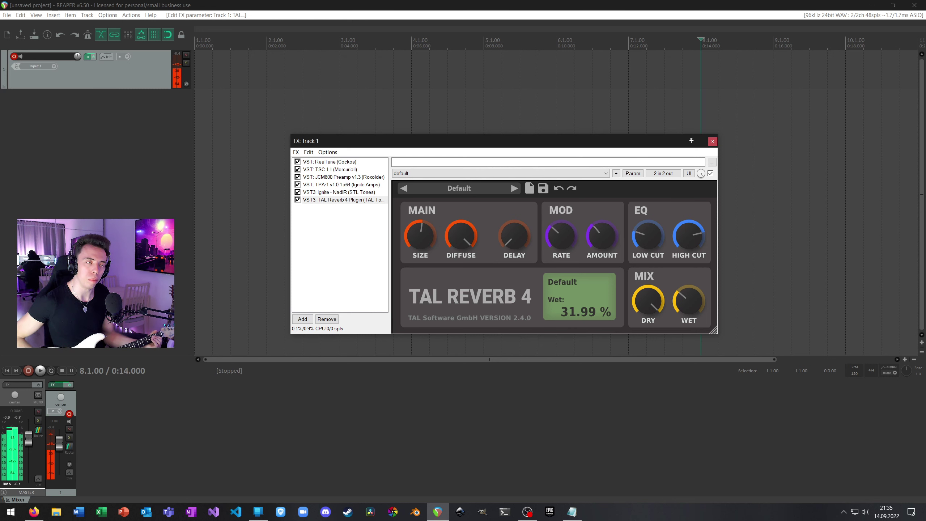
Step: Raise TAL Reverb 4's Size and set its Delay to 0 s
mouse_move(420, 235)
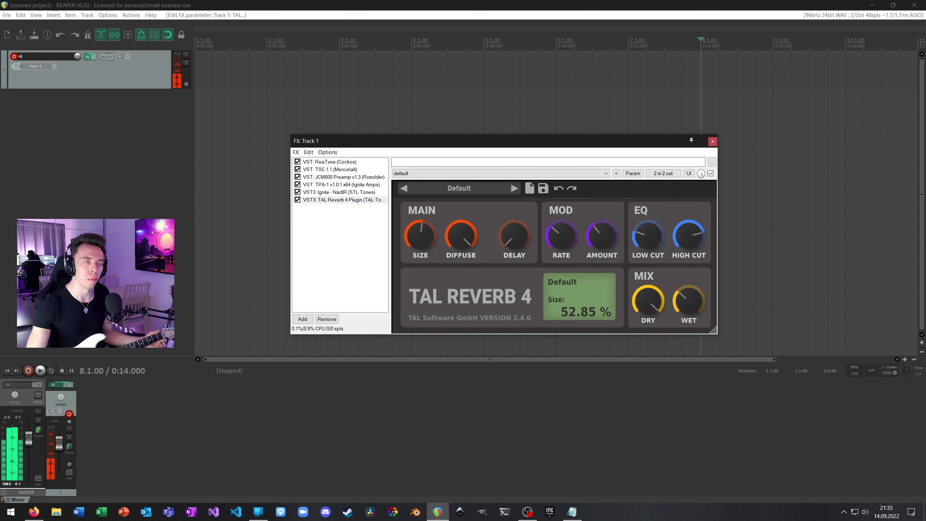
left_click_drag(421, 235, 421, 226)
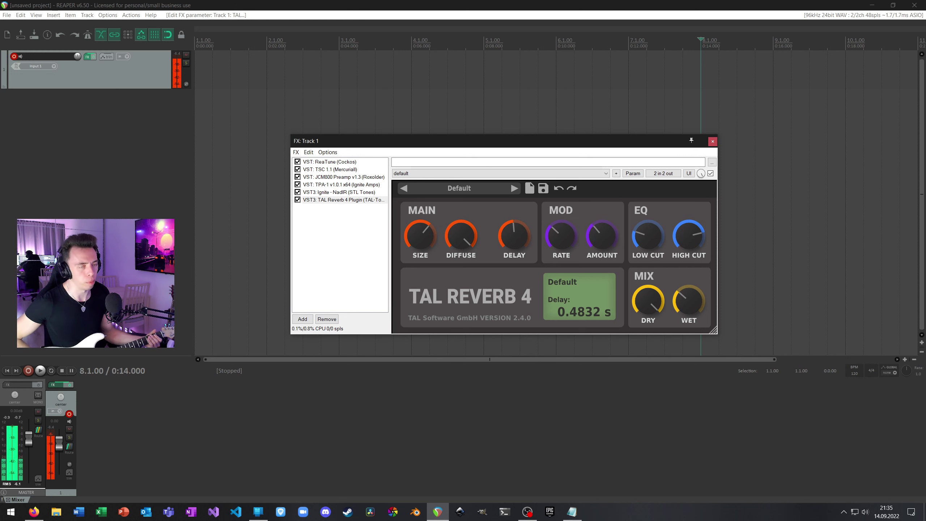
left_click_drag(515, 235, 515, 256)
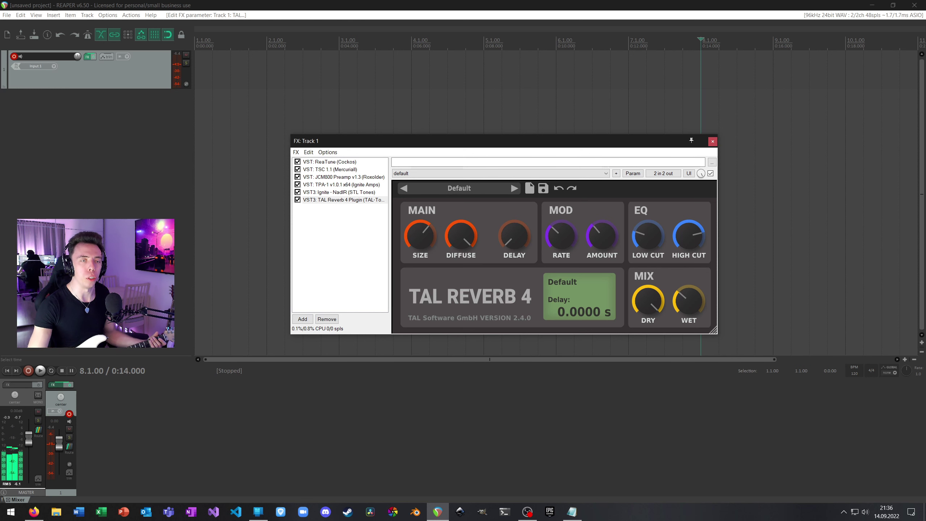
Step: Try TAL Reverb 4's High Cut at about 1210 Hz and open it fully to 20000 Hz
left_click(648, 235)
left_click(689, 235)
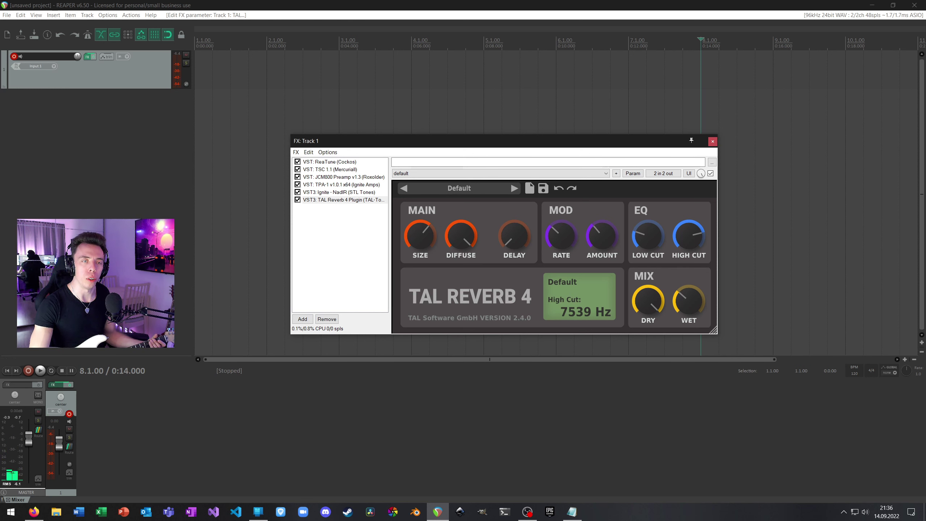
left_click(648, 235)
left_click(689, 235)
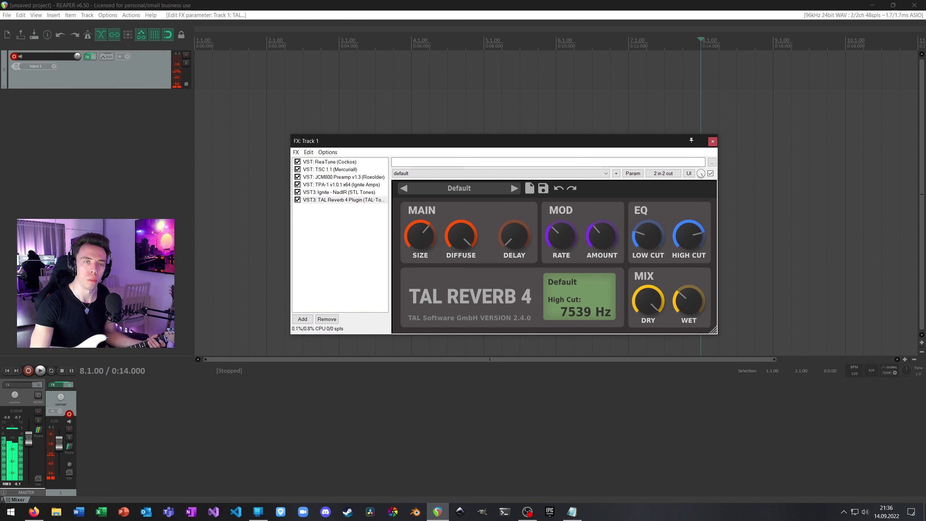
double_click(689, 235)
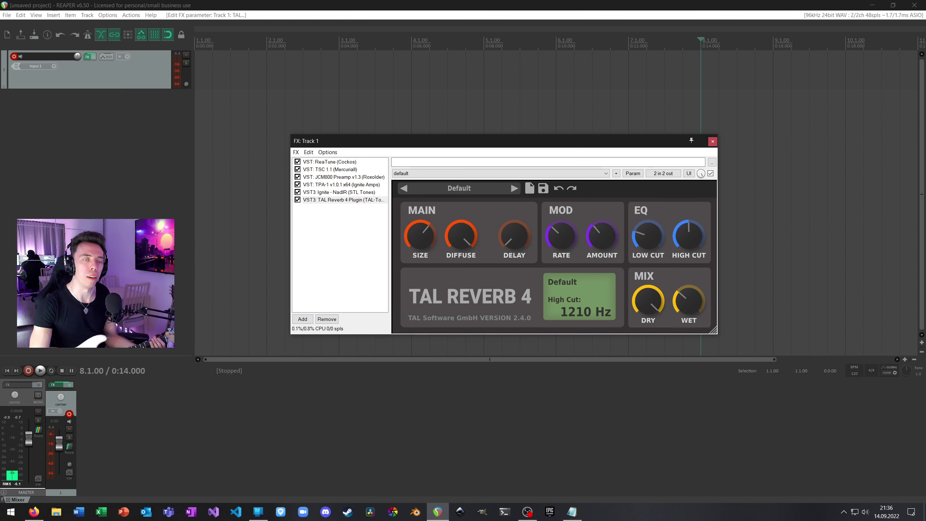
left_click_drag(689, 236, 689, 205)
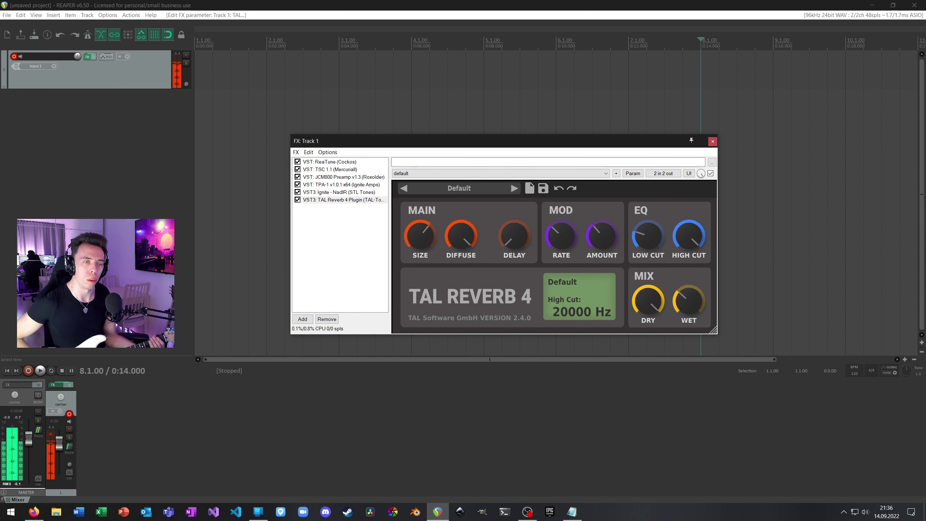
Step: Try the reverb's Low Cut at about 4698 Hz, set it to 0 Hz, and fine-tune the Wet mix by ear
left_click_drag(648, 236, 648, 219)
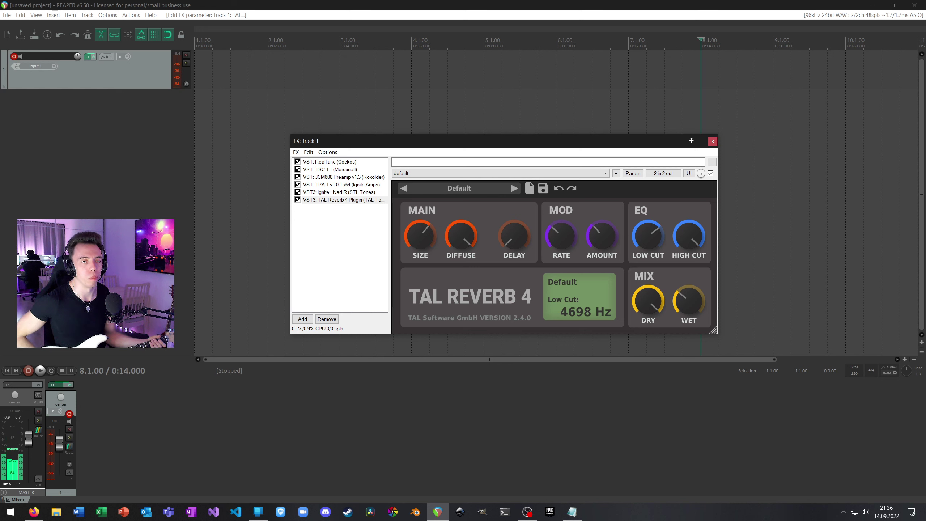
left_click_drag(648, 235, 649, 352)
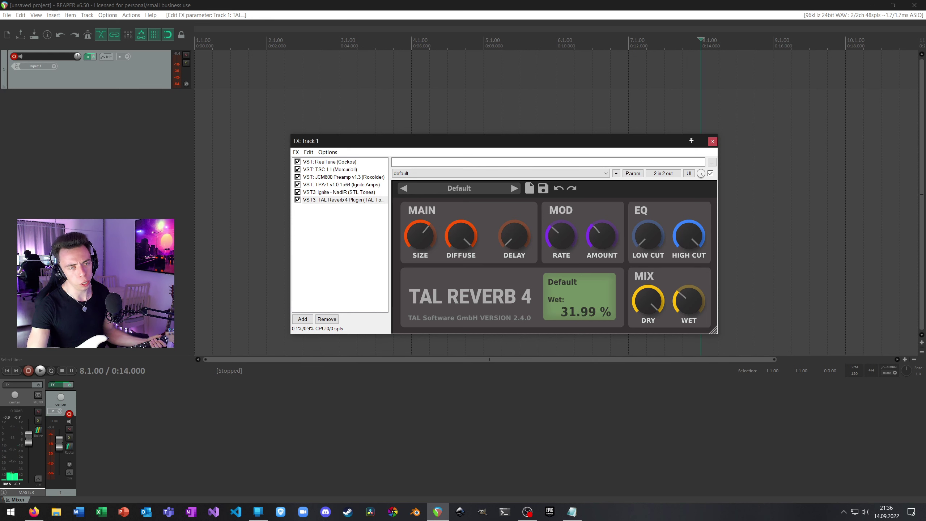
left_click_drag(689, 301, 689, 284)
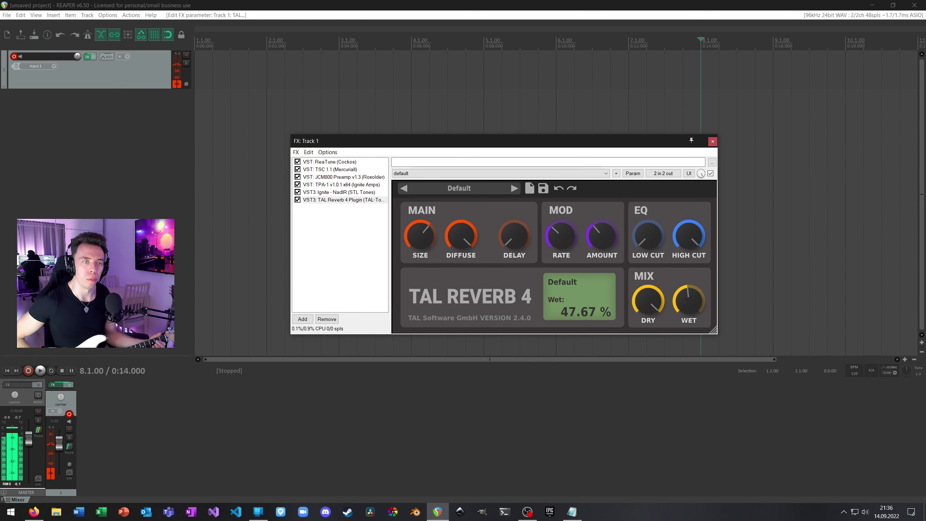
mouse_move(689, 284)
left_mouse_down()
mouse_move(689, 276)
mouse_move(689, 297)
left_mouse_up()
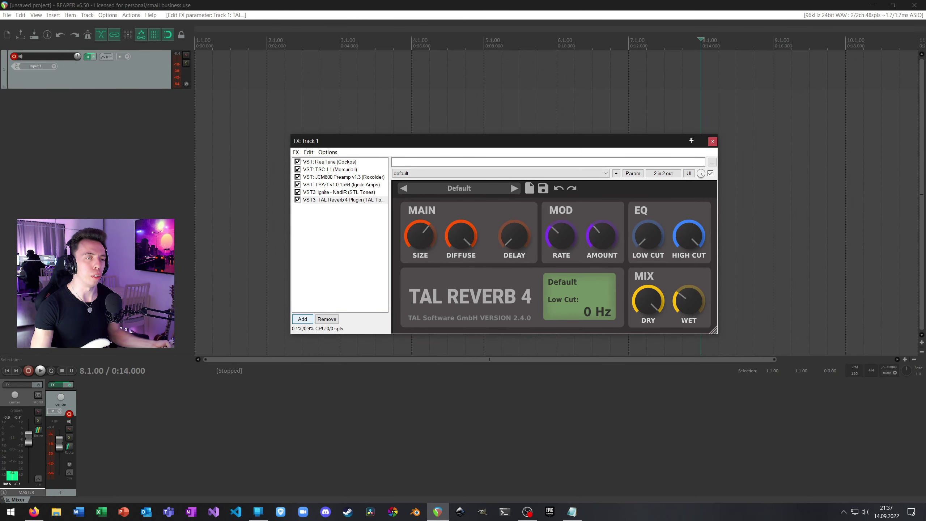
Step: Add Blue Cat's Chorus 4 (Mono) to the end of the track's effects chain and set its Rate to 0.12 Hz
left_click(303, 319)
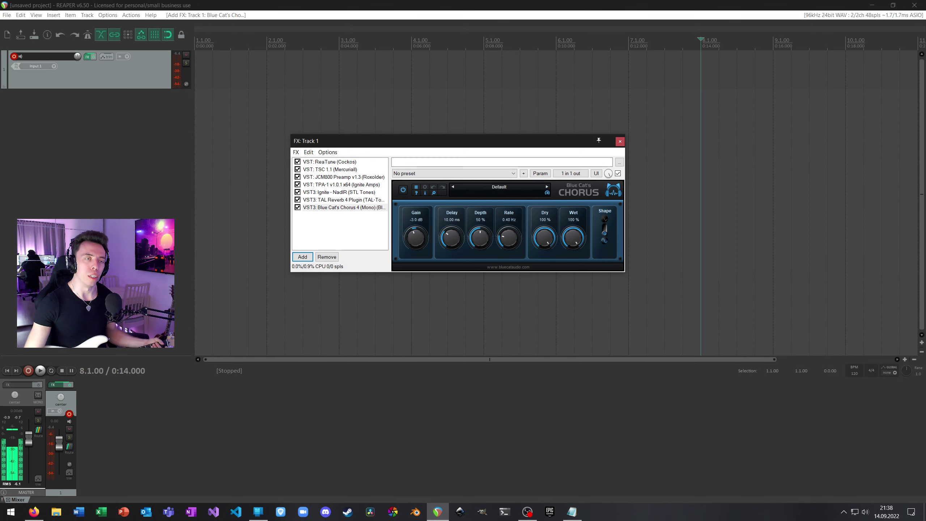
left_click_drag(509, 238, 509, 212)
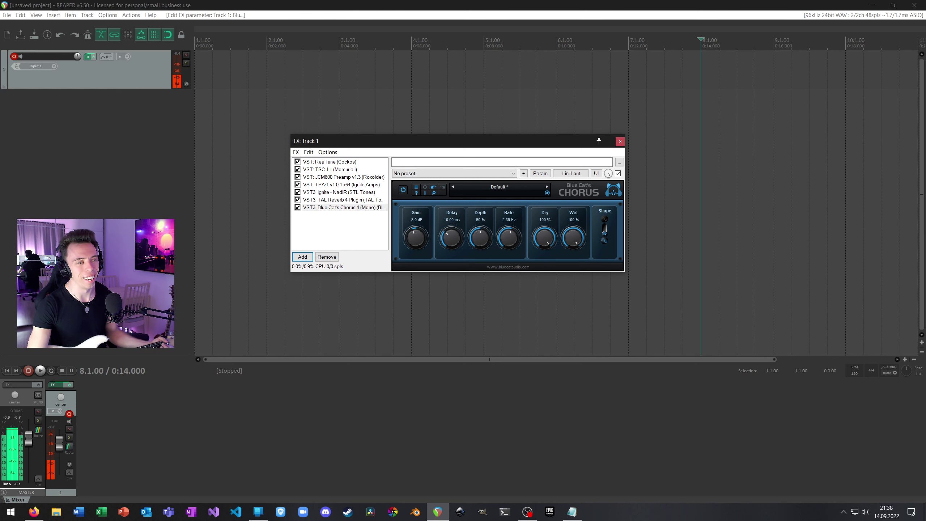
left_click_drag(509, 238, 508, 267)
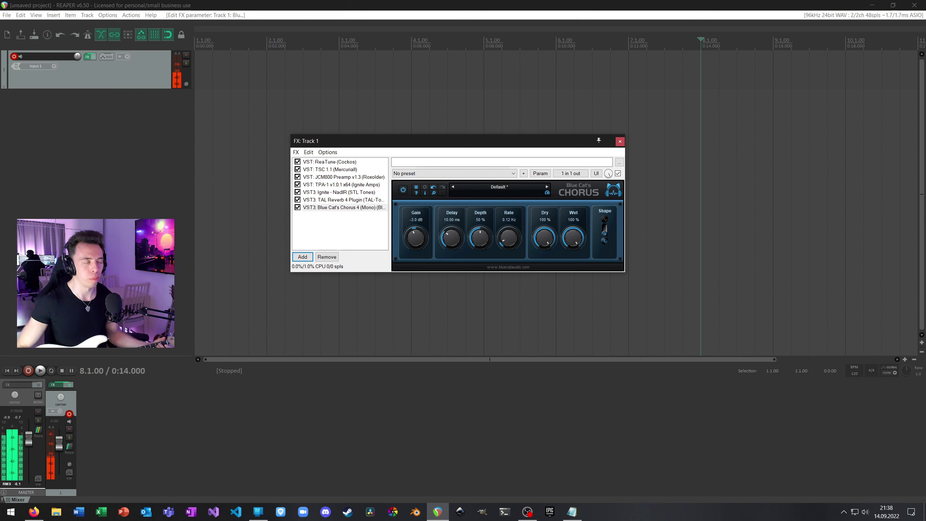
Step: Review the TSC overdrive, JCM800 Preamp, TAL Reverb 4 and Blue Cat's Chorus settings in the effects chain
left_click(330, 170)
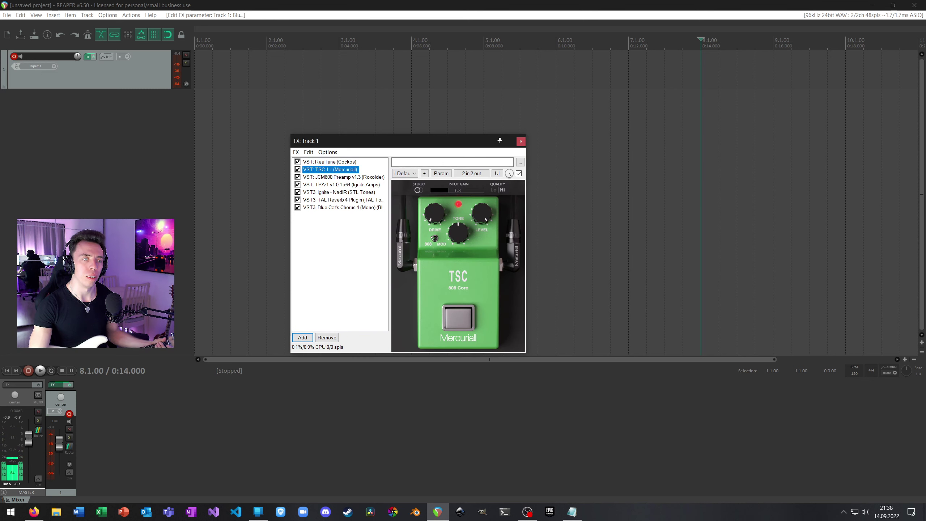
left_click(343, 177)
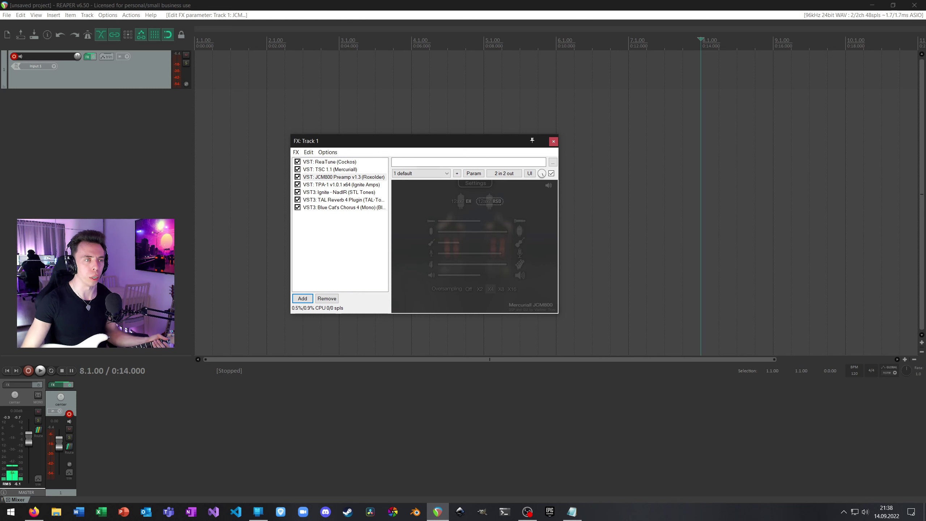
left_click(343, 200)
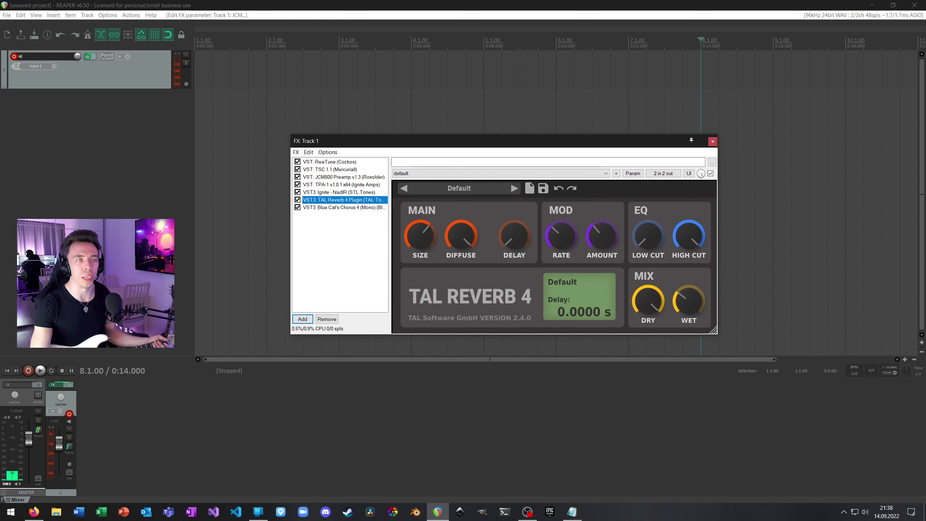
left_click(343, 207)
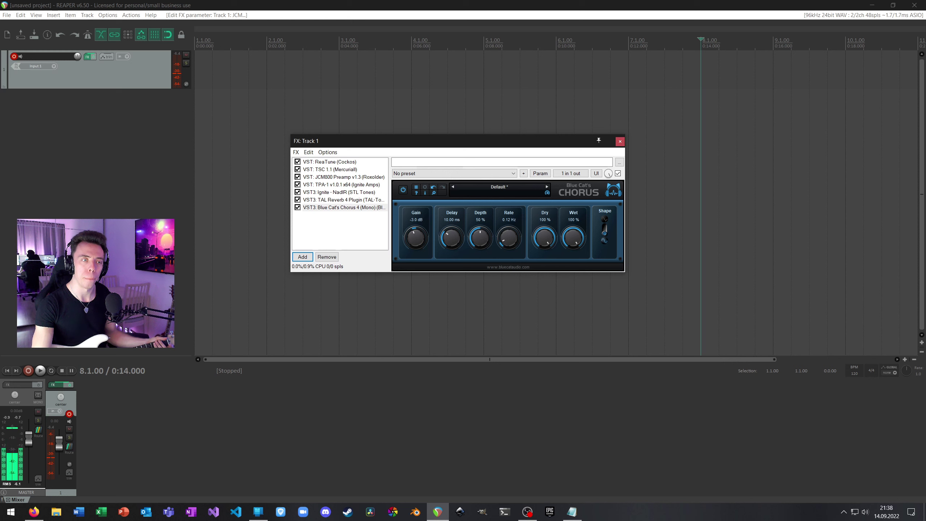